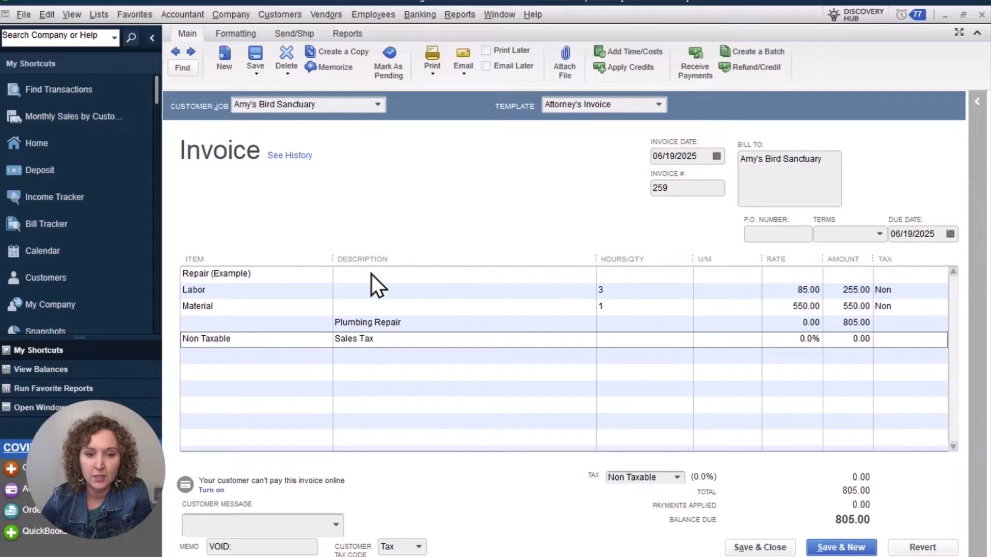
- Examine the Repair (Example) group's Labor and Material lines on the invoice and its print preview
click(371, 280)
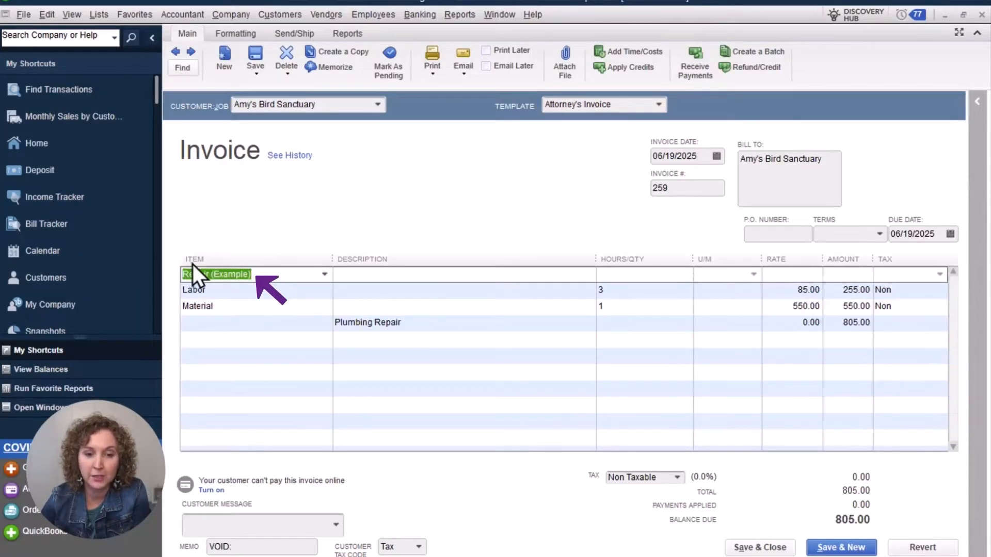
click(241, 295)
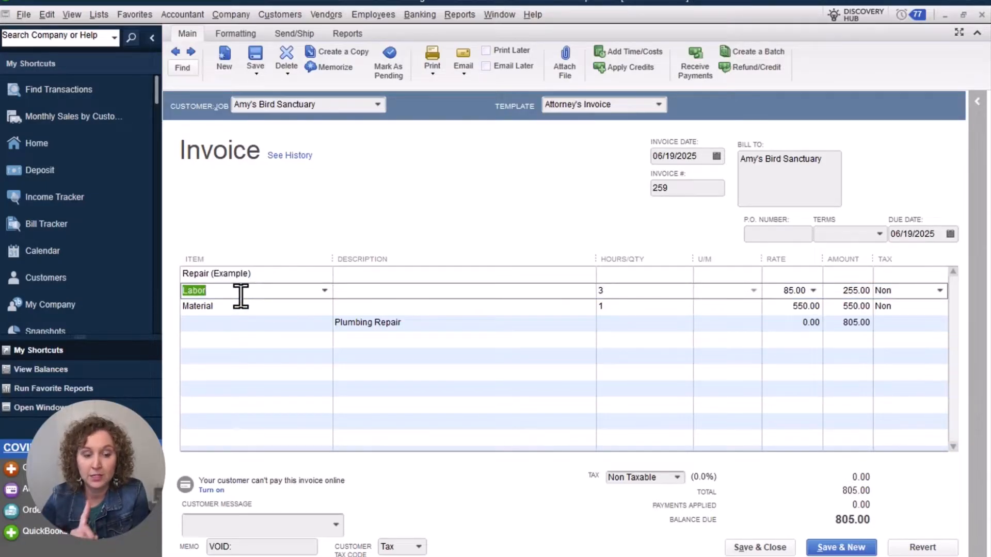
click(241, 295)
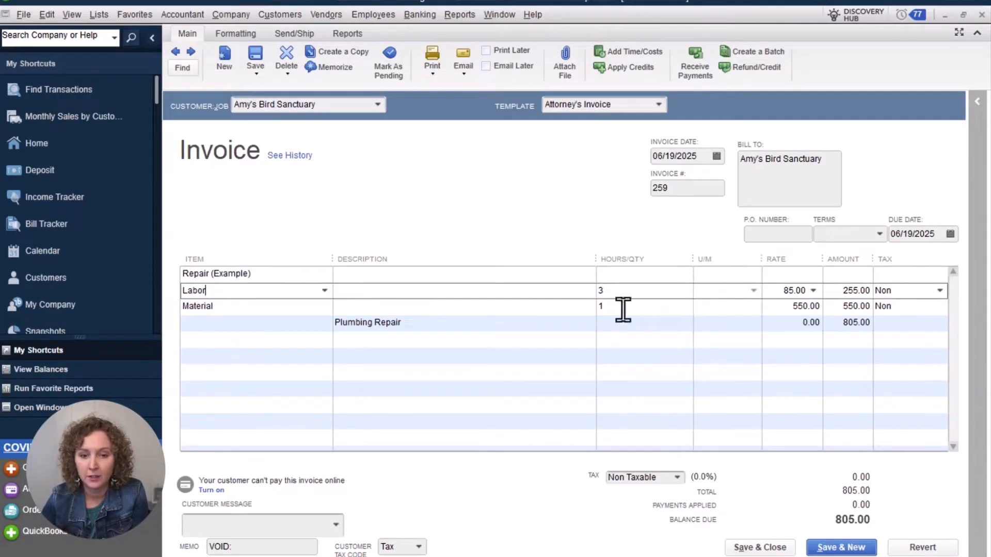
click(287, 307)
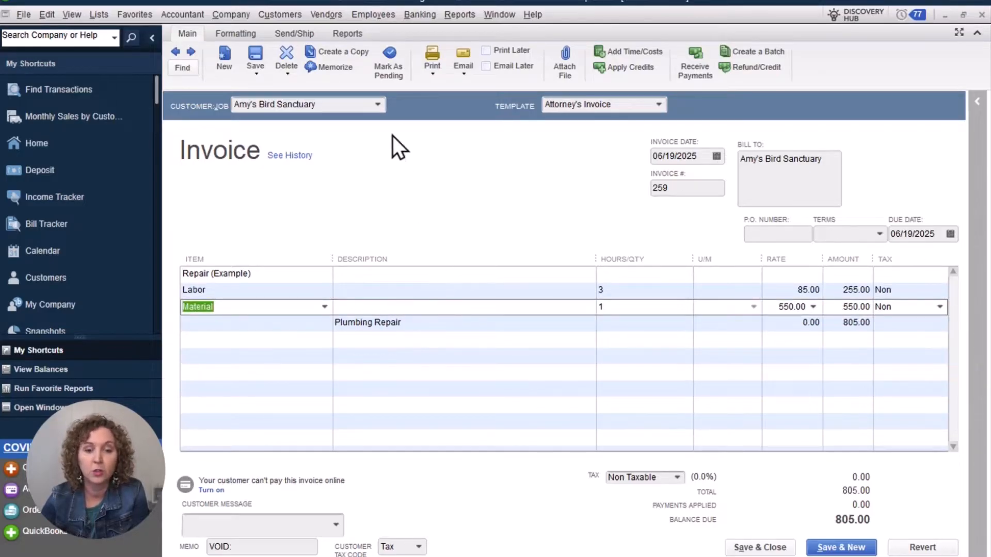
click(426, 73)
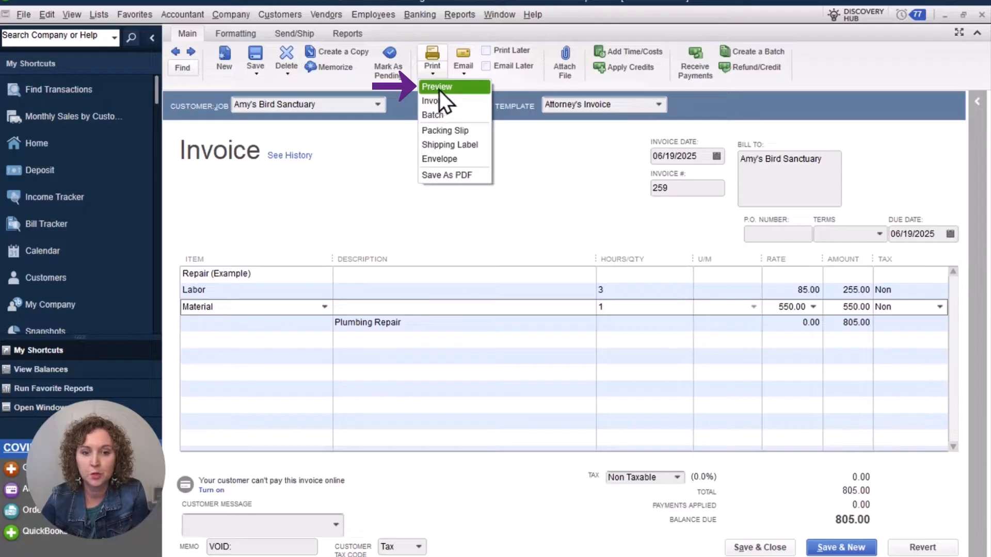
click(438, 87)
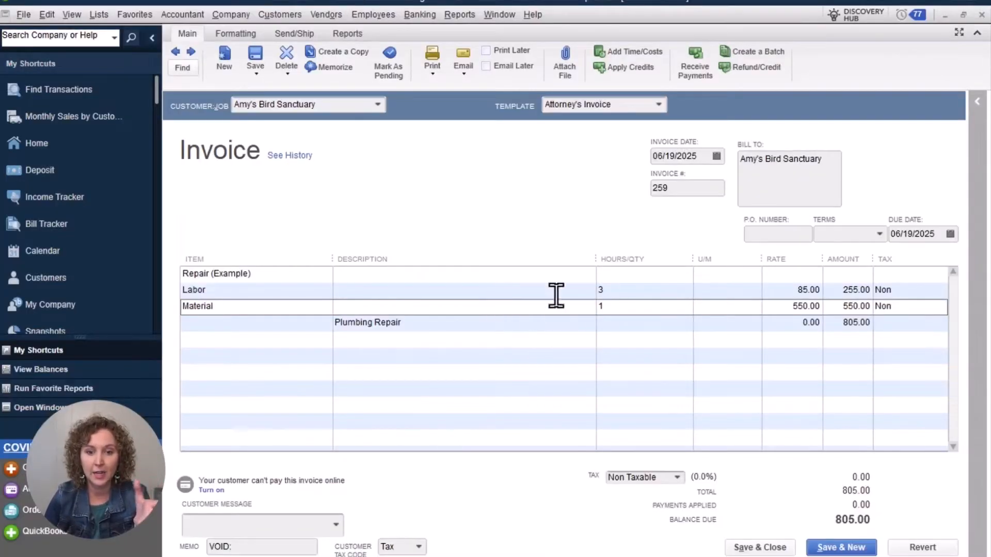
click(660, 292)
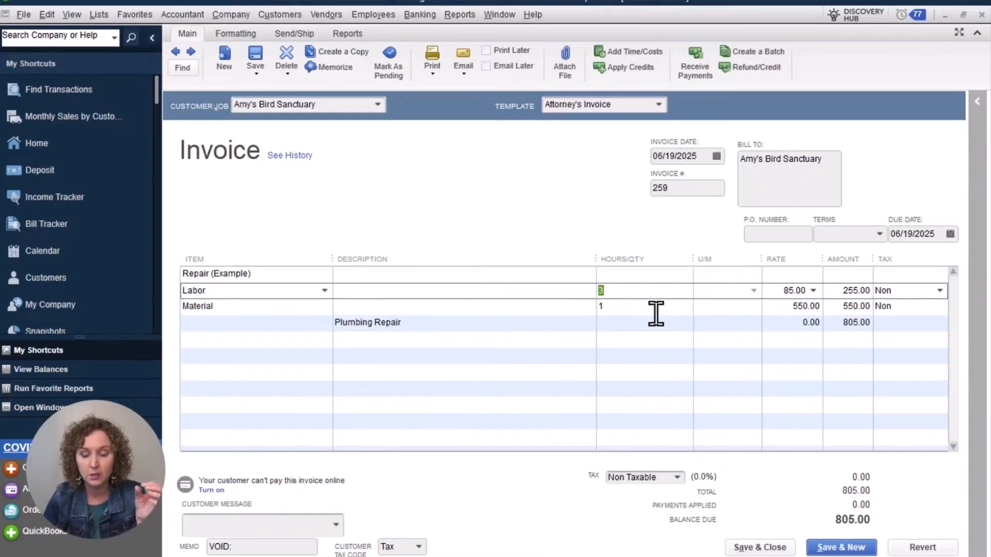
click(654, 309)
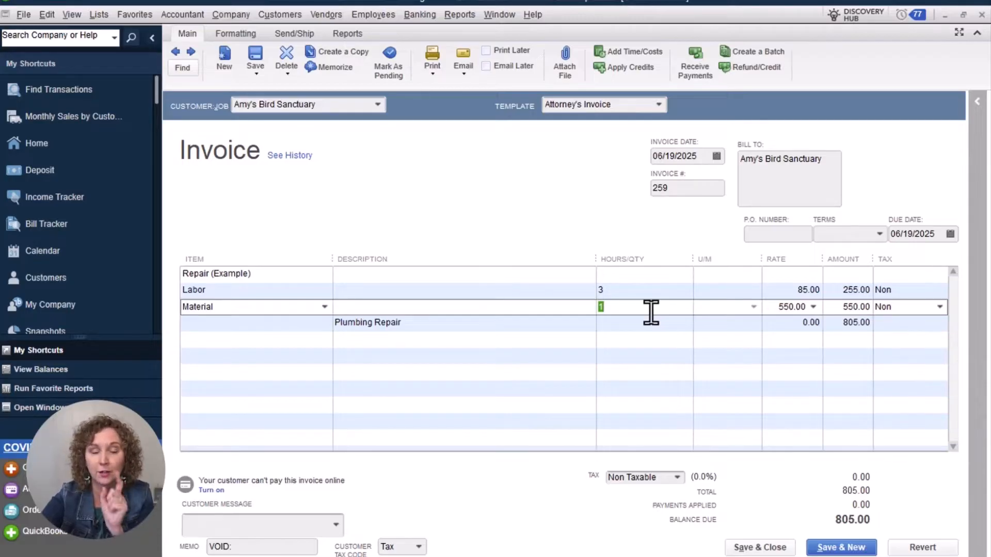
- Open the item list and start a new Group item named Plumbing Repair
click(101, 14)
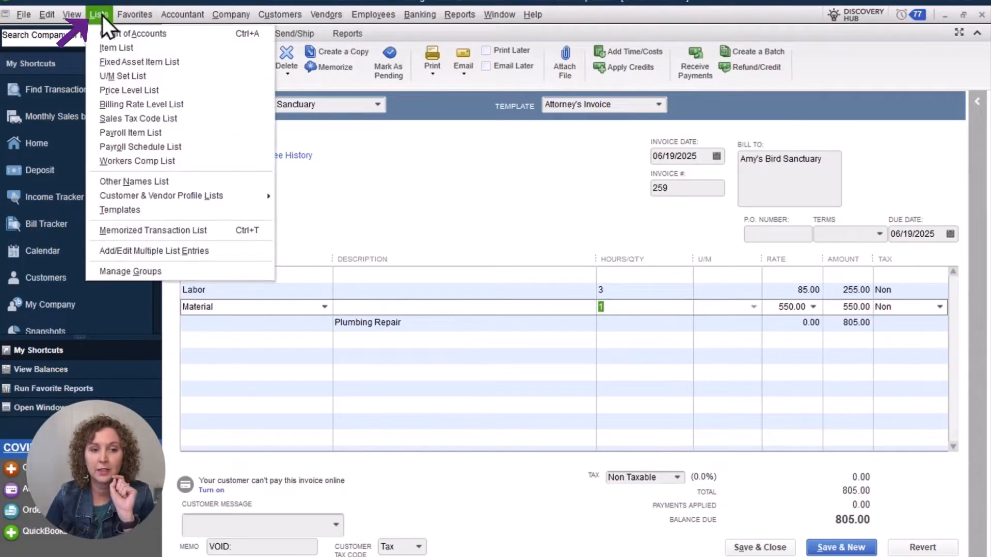
click(125, 46)
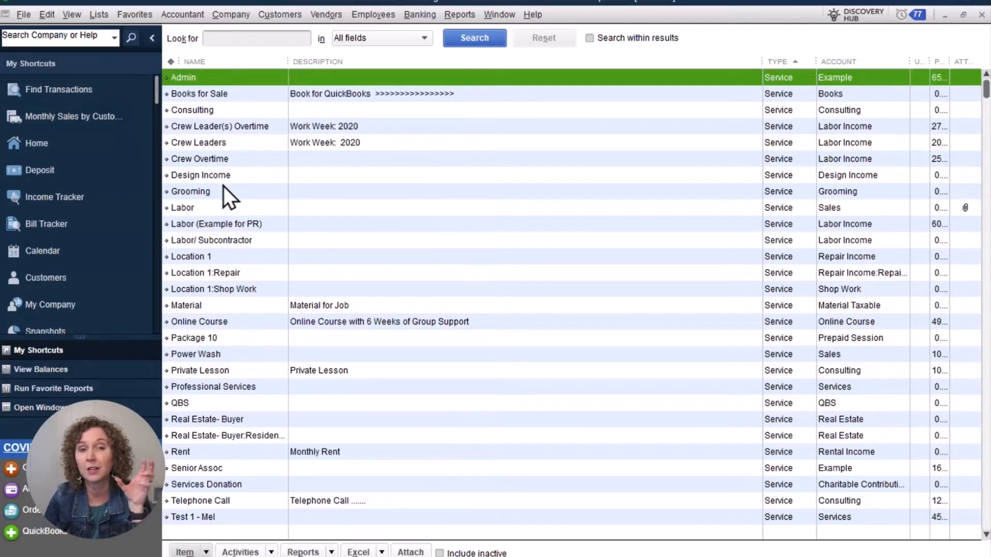
click(208, 551)
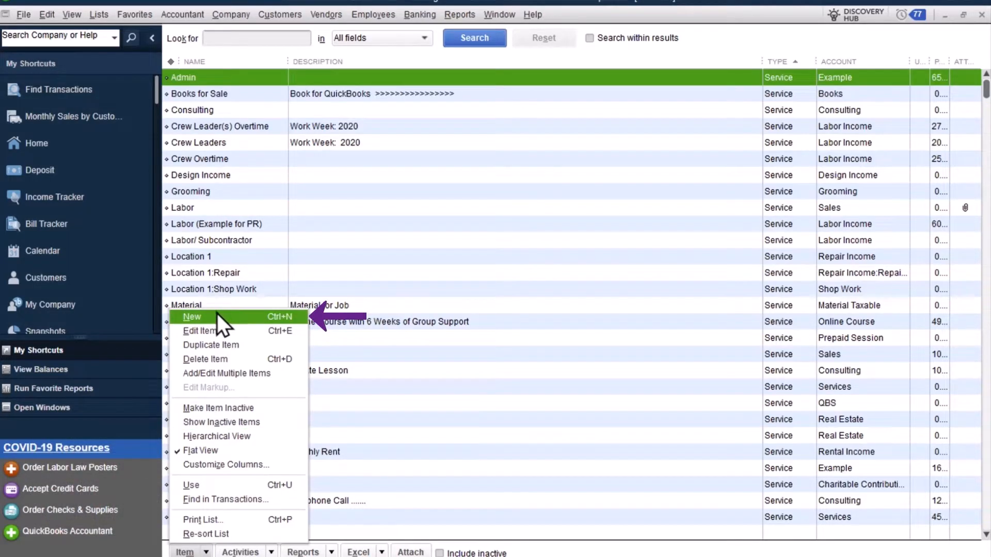
click(216, 315)
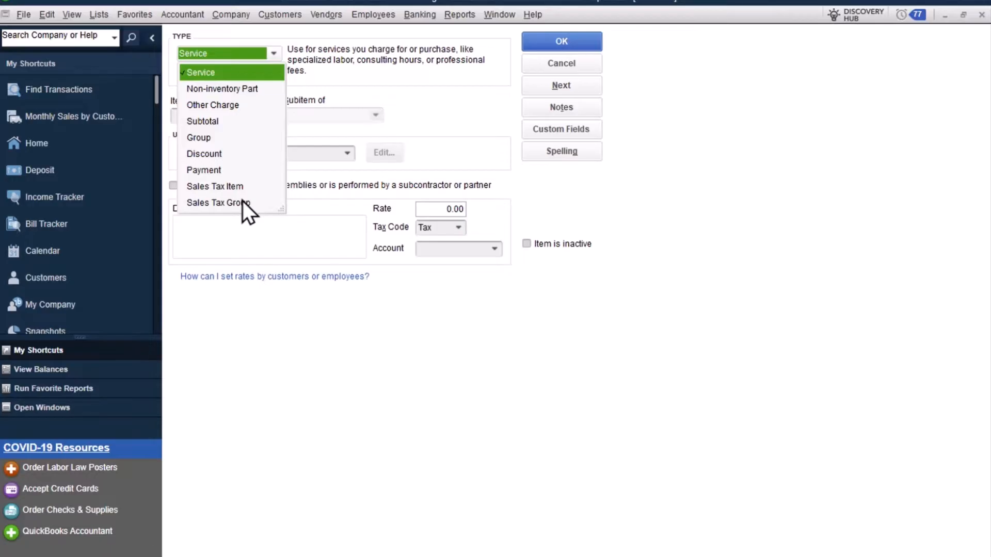
click(201, 140)
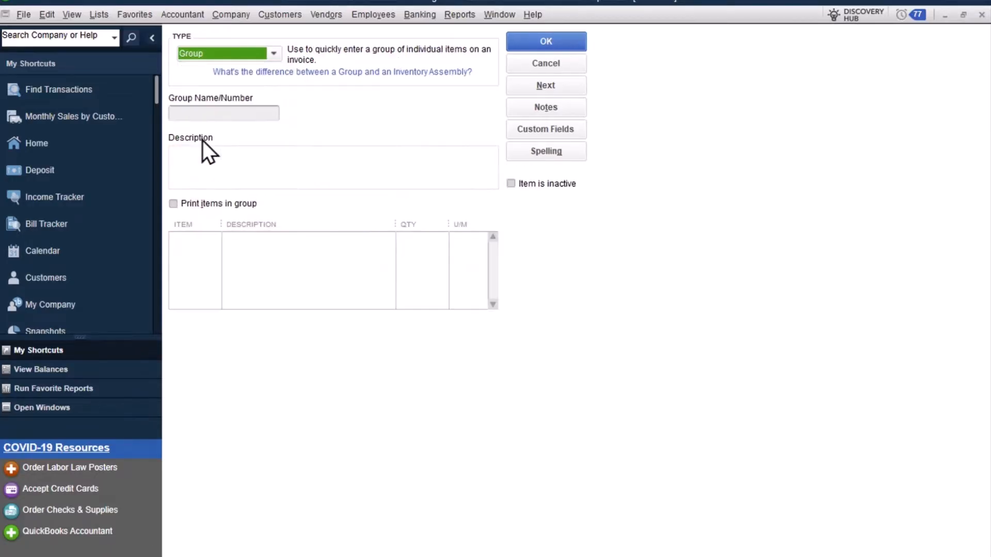
click(235, 111)
text(R)
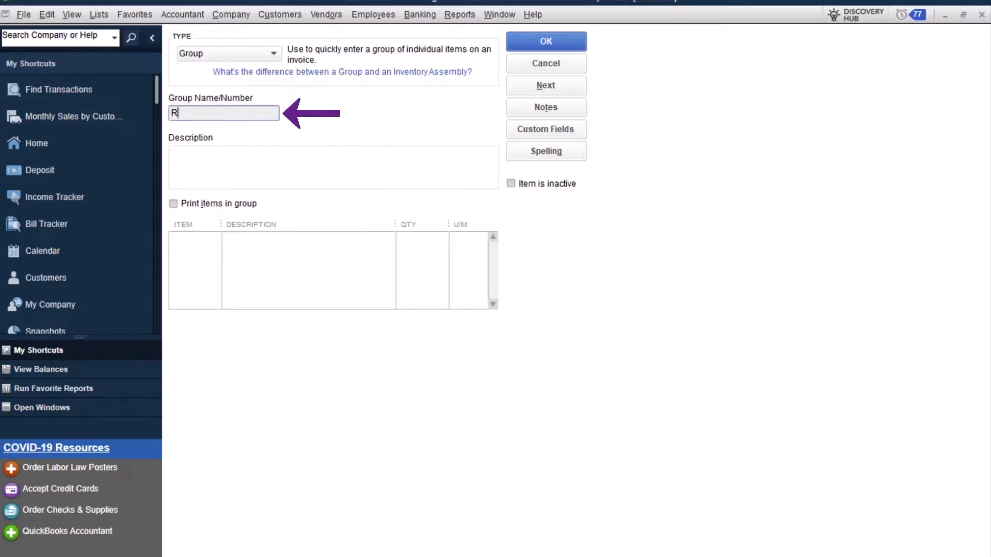
text(lubming Repair)
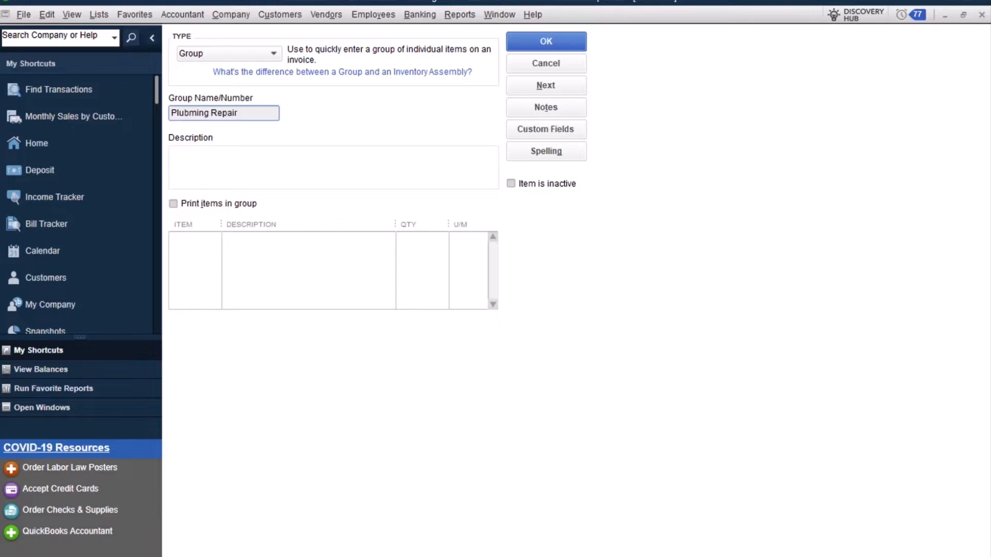
- Set the group's description to Plumbing Repair (Labor and Materials Included)
click(199, 158)
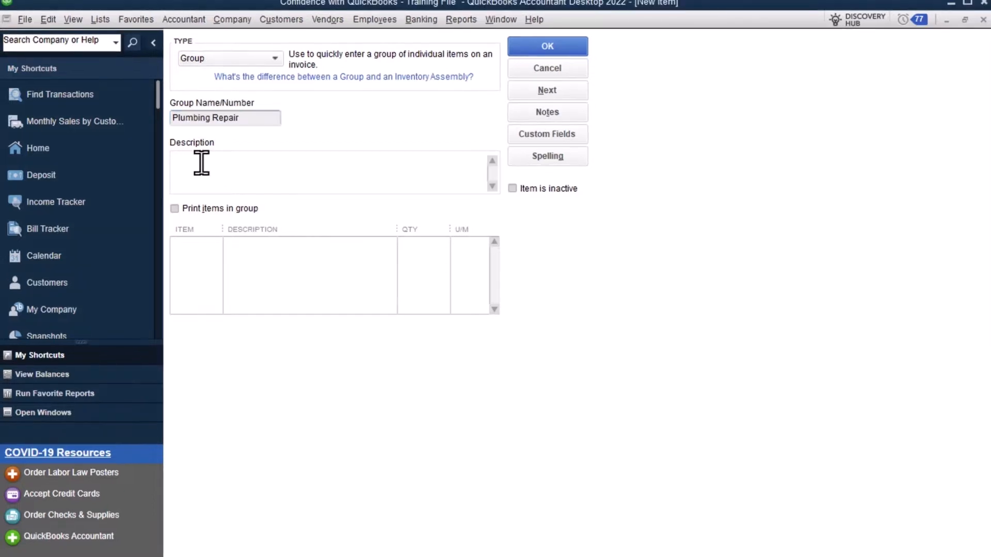
text(Plumbing Repair)
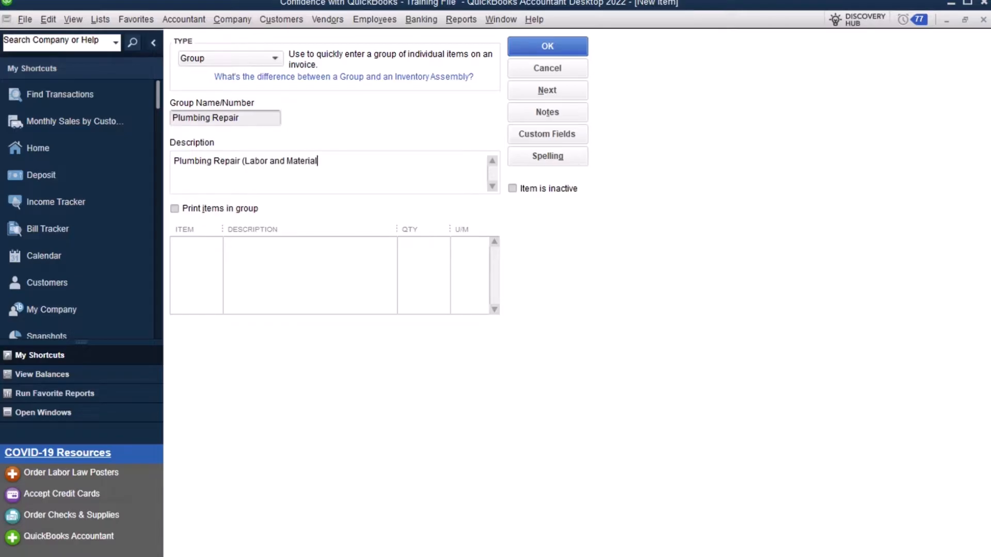
text((Labor and Materials Included)
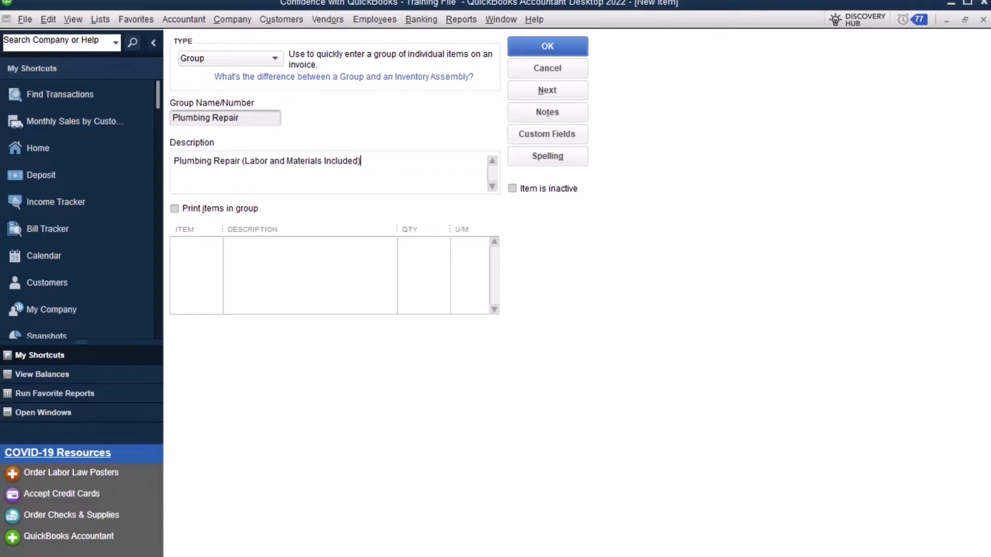
- Add Labor and Material as member items of the group
click(199, 244)
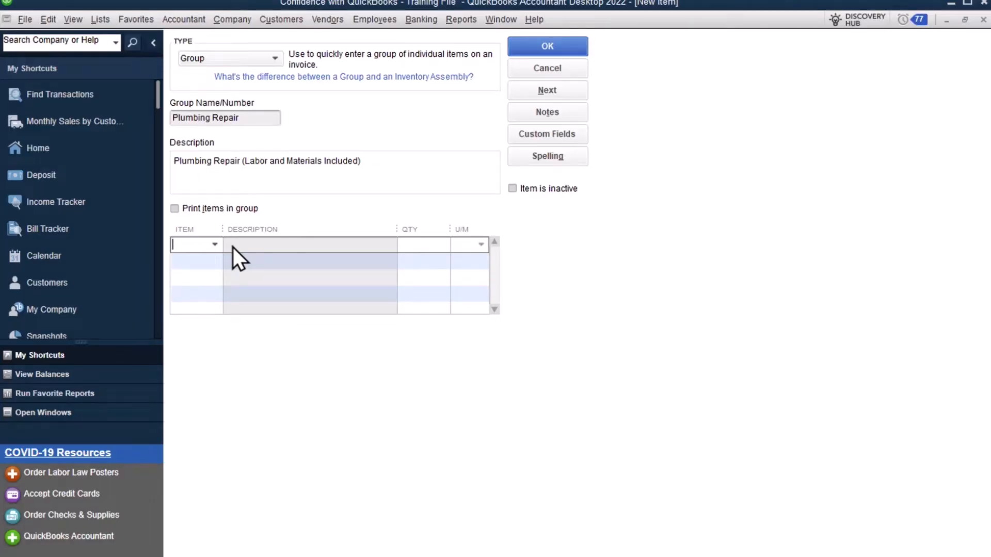
click(175, 209)
click(175, 209)
click(211, 249)
text(Labor)
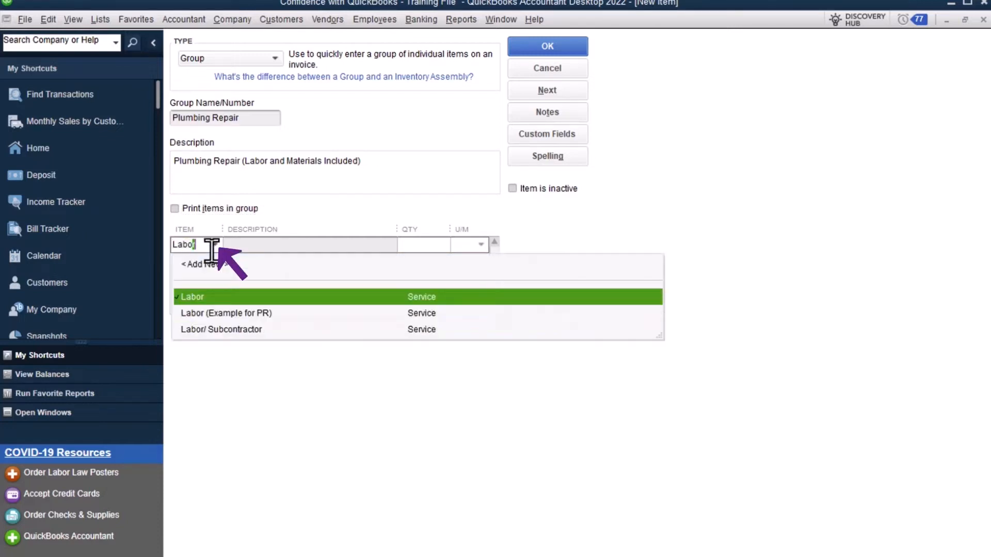
click(203, 299)
click(209, 266)
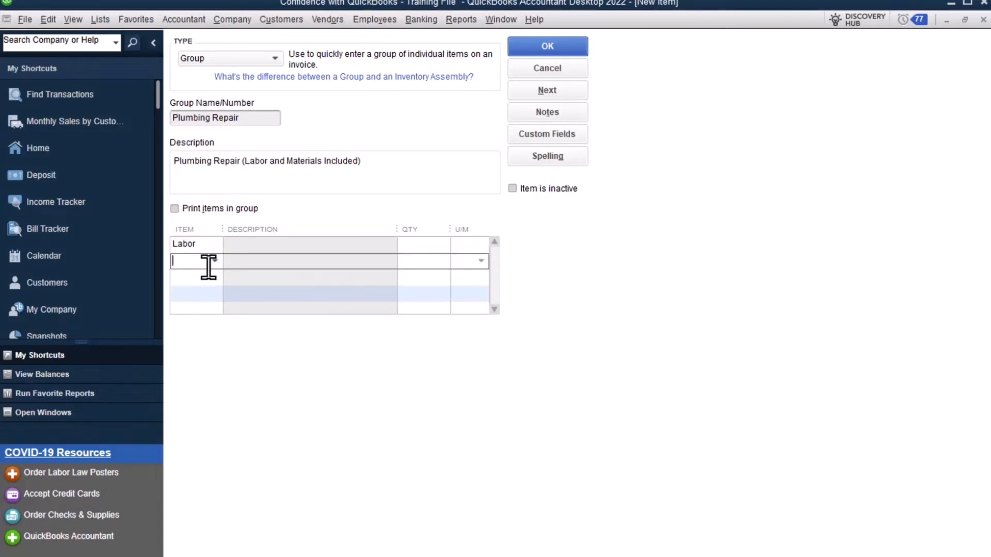
text(Material)
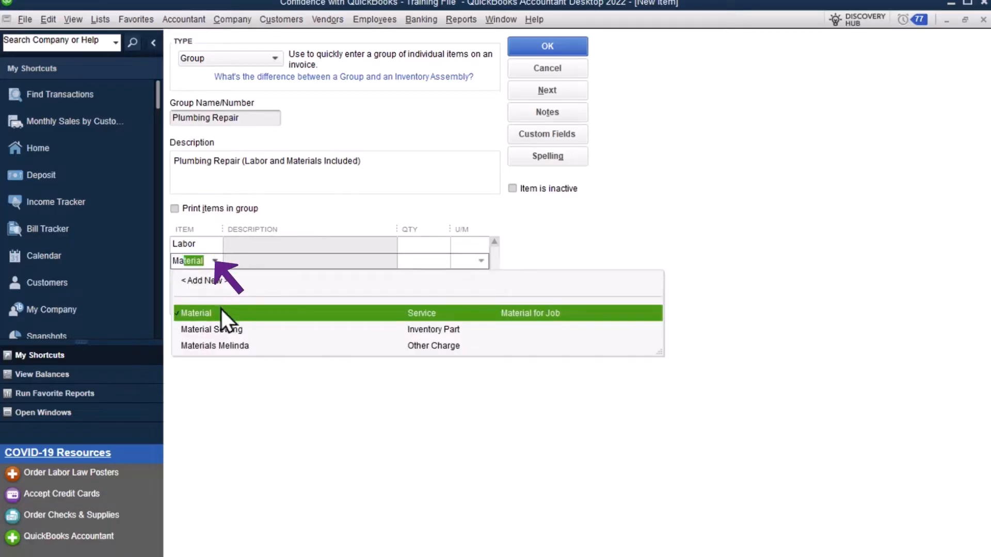
click(220, 309)
click(424, 246)
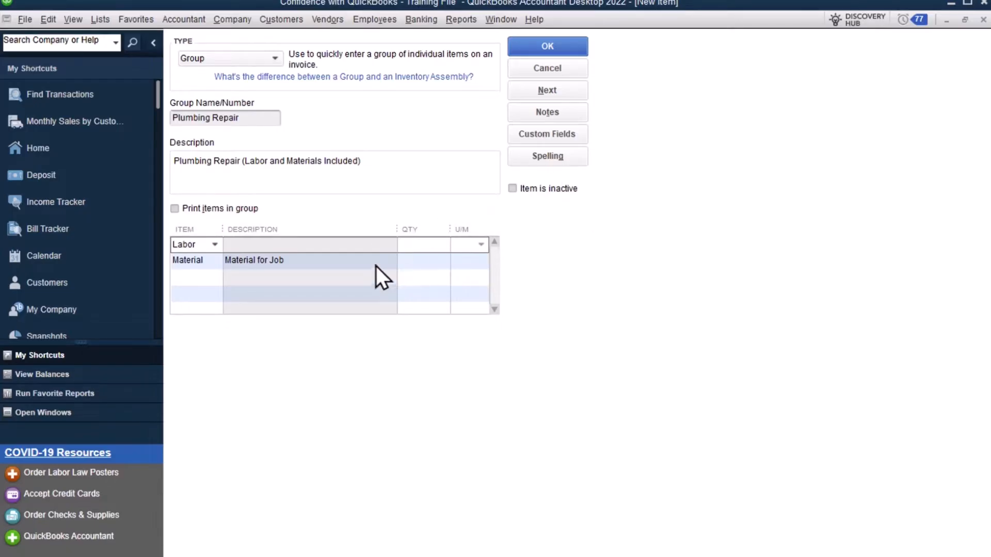
click(214, 244)
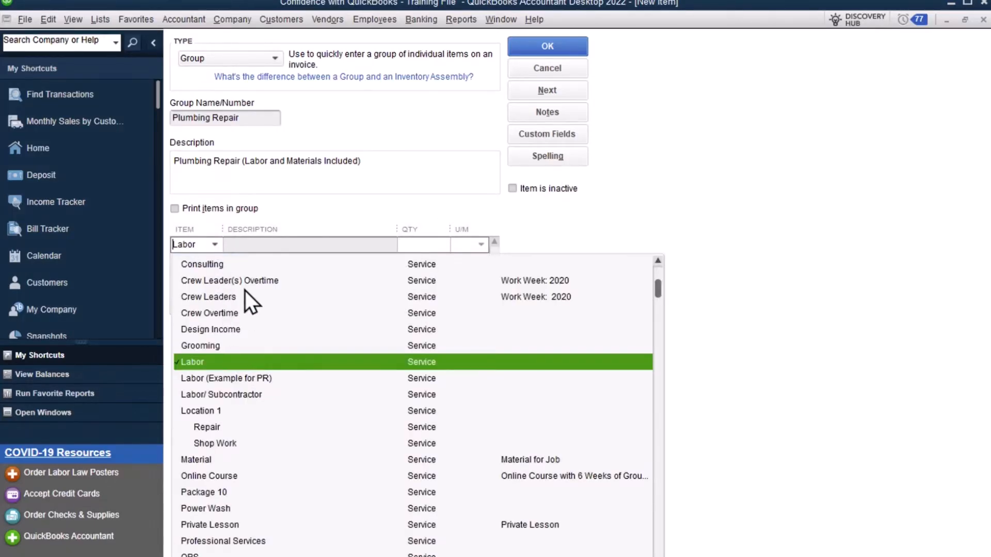
click(99, 19)
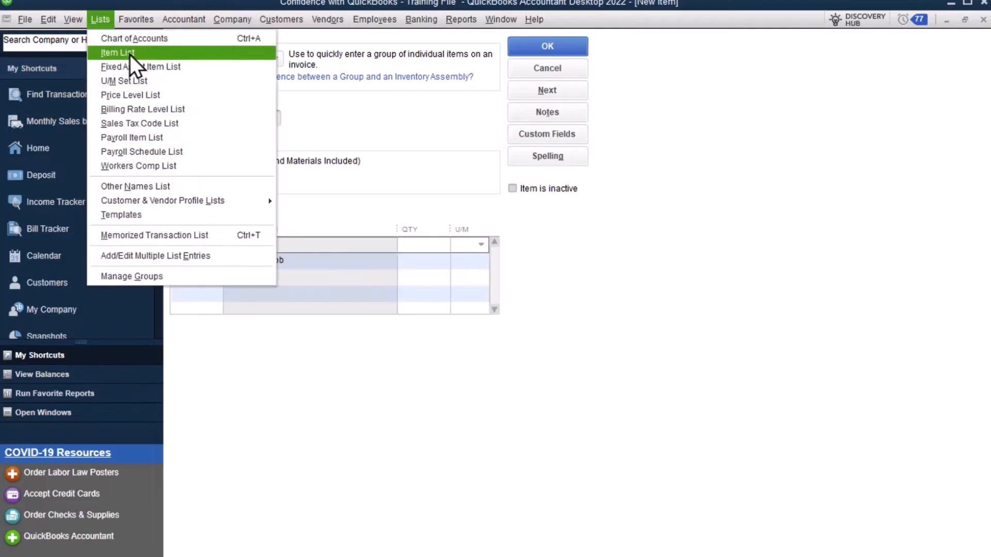
click(416, 210)
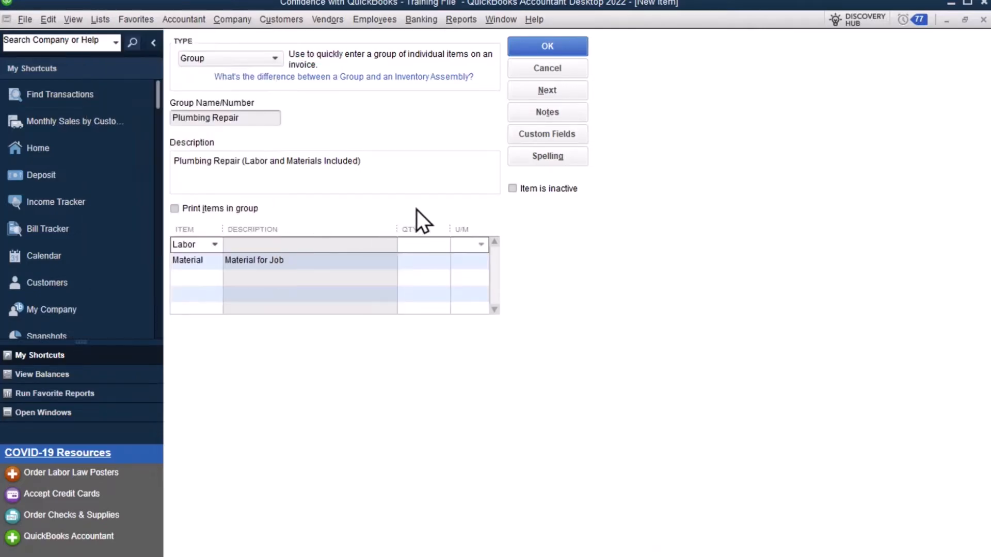
- Set both member items' quantities to 1 and save the Plumbing Repair group
click(423, 244)
text(1)
click(433, 262)
text(1)
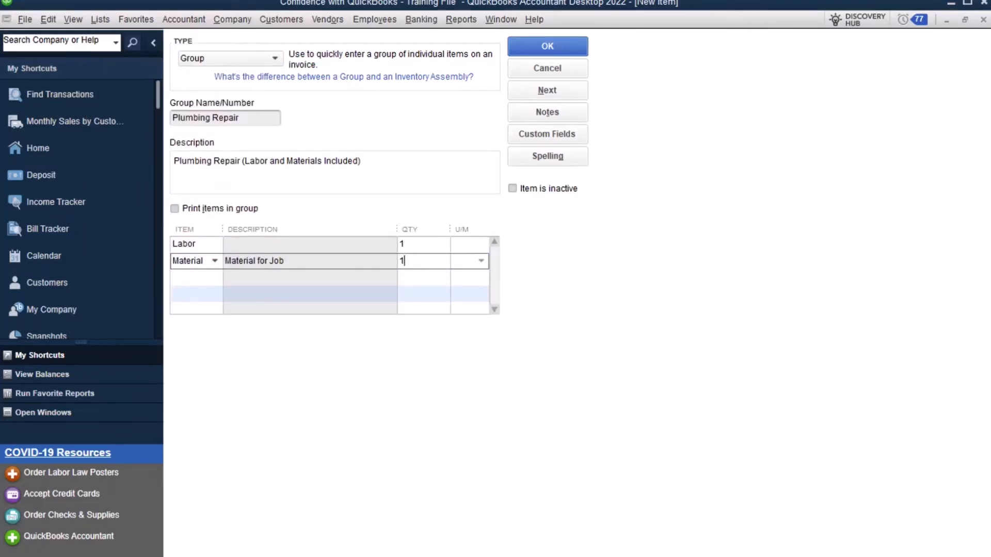
click(566, 49)
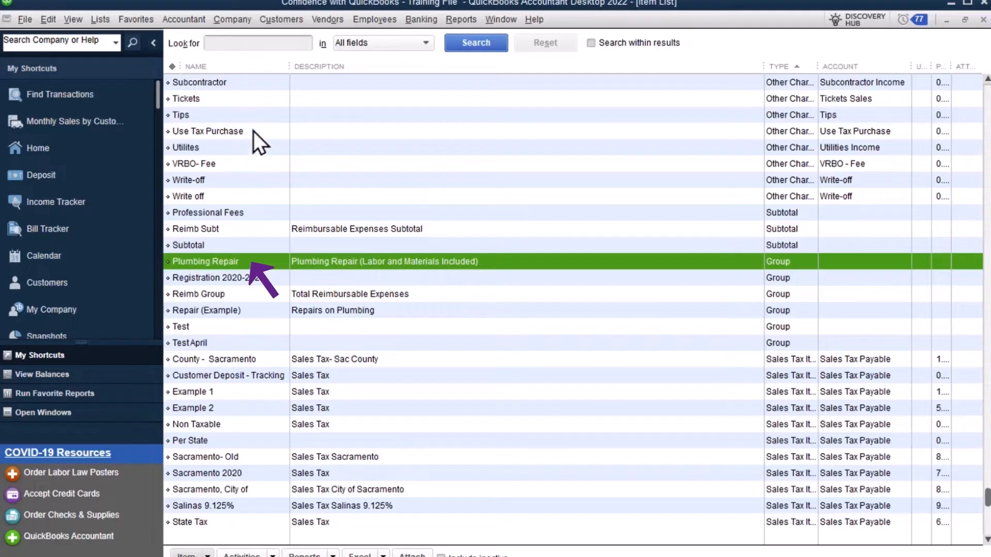
- Open the invoice and delete the Repair (Example) group with all its member lines
click(290, 20)
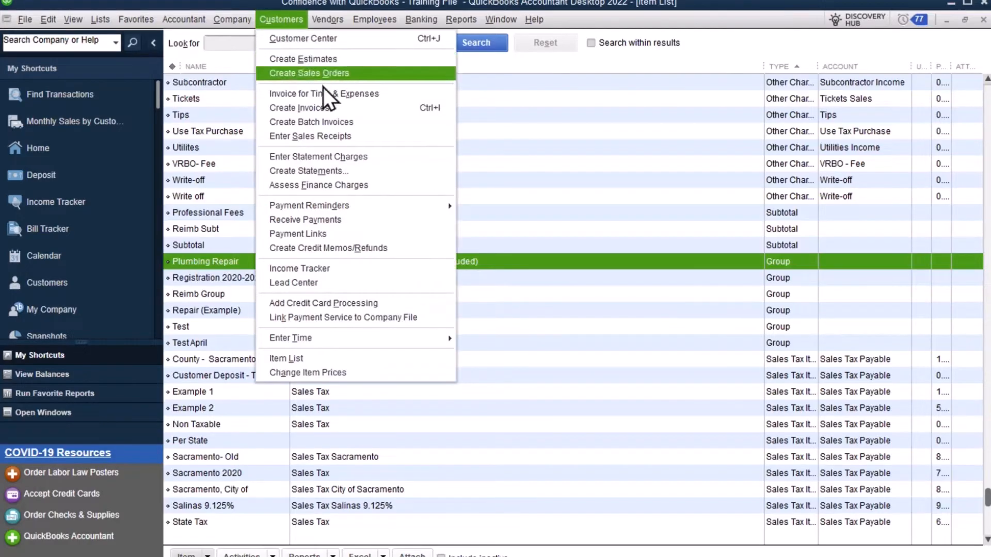
click(323, 109)
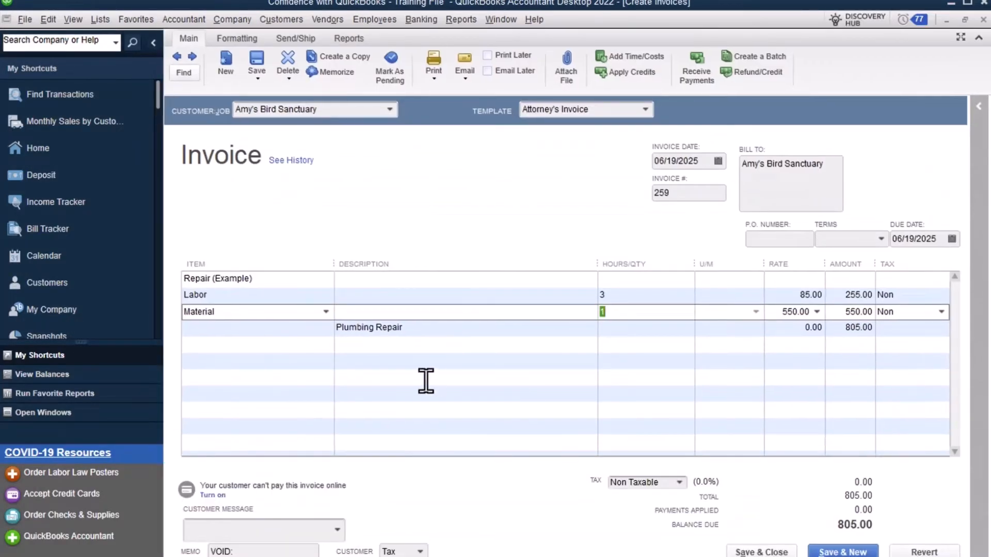
click(305, 279)
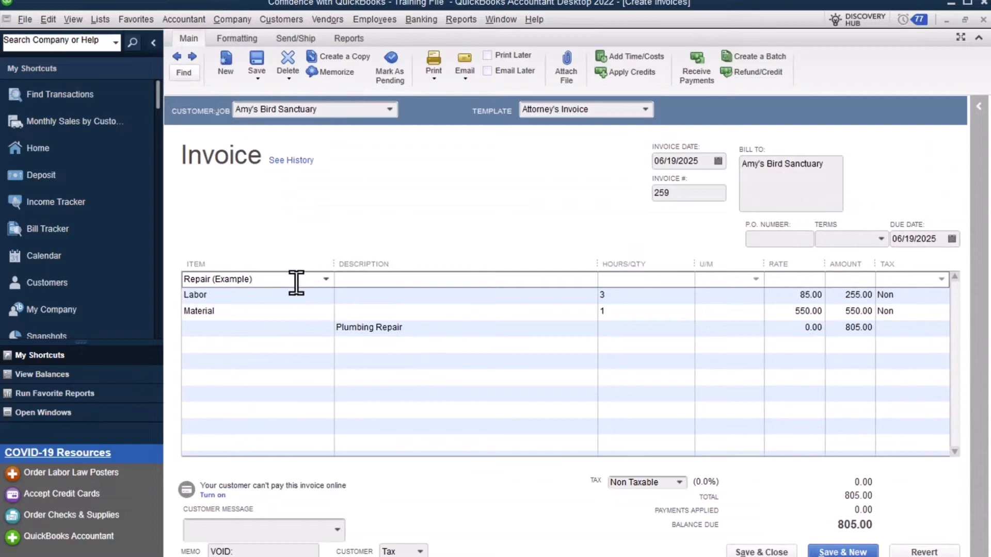
right_click(296, 282)
click(279, 281)
click(48, 22)
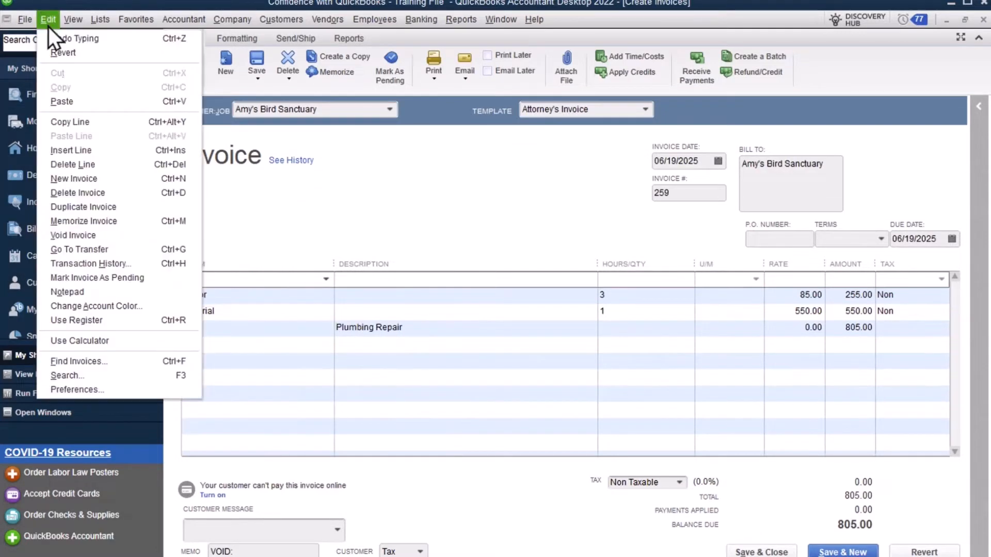
click(150, 169)
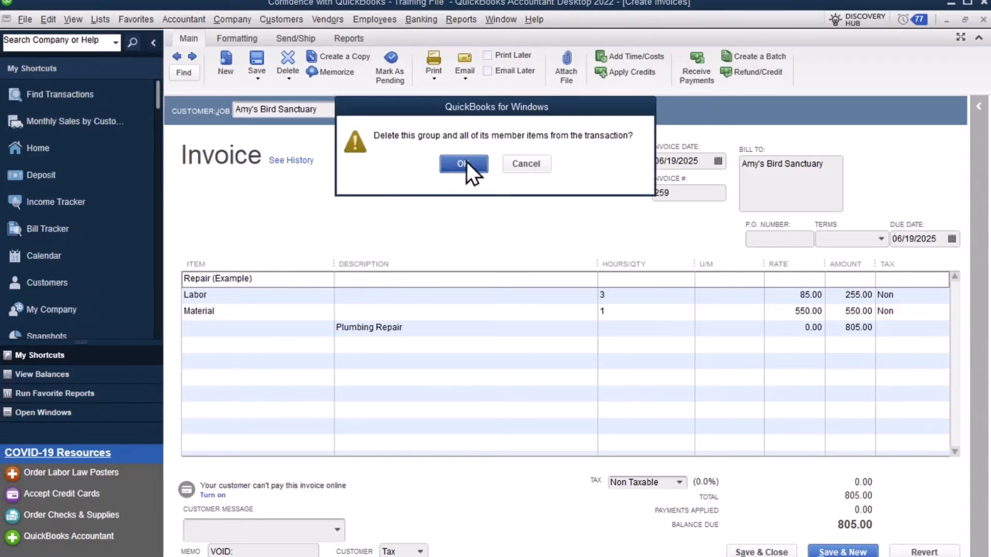
click(466, 162)
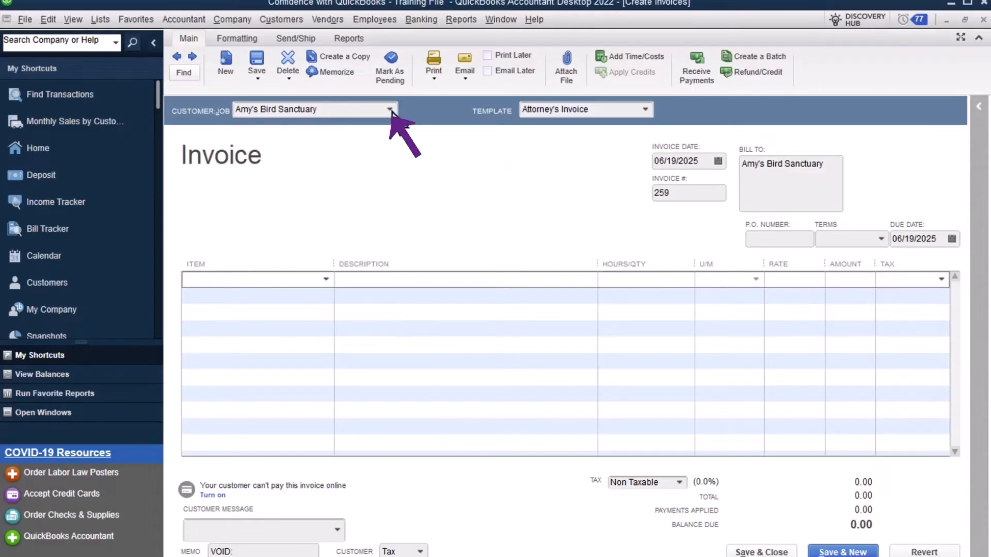
- Add the Plumbing Repair group item to the first line of the invoice
click(390, 110)
click(390, 109)
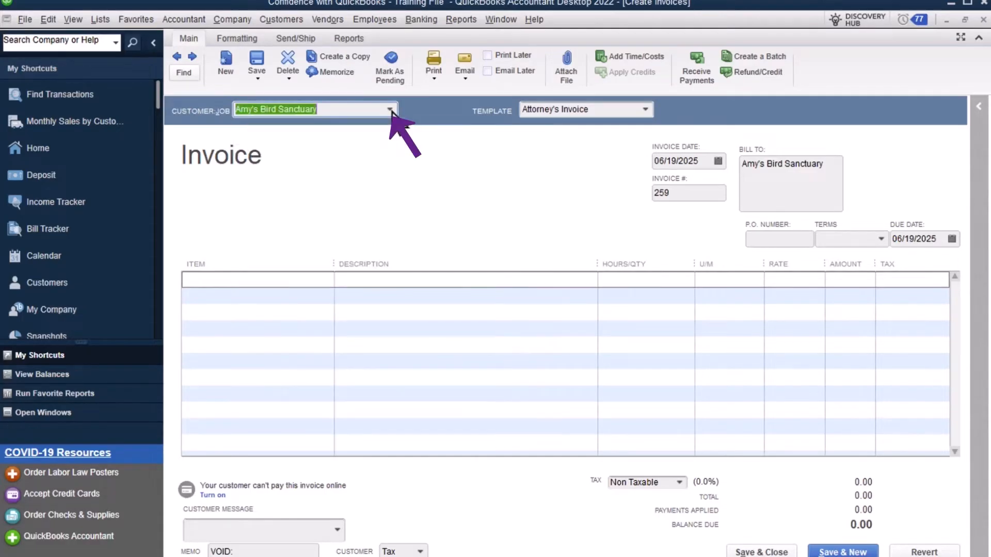
click(314, 280)
text(Plumbing Repair)
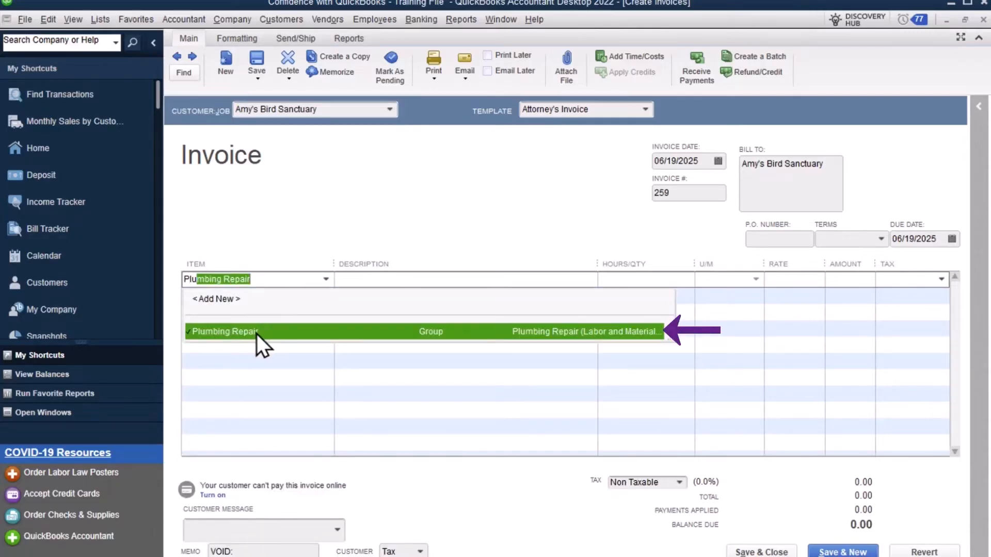
click(568, 334)
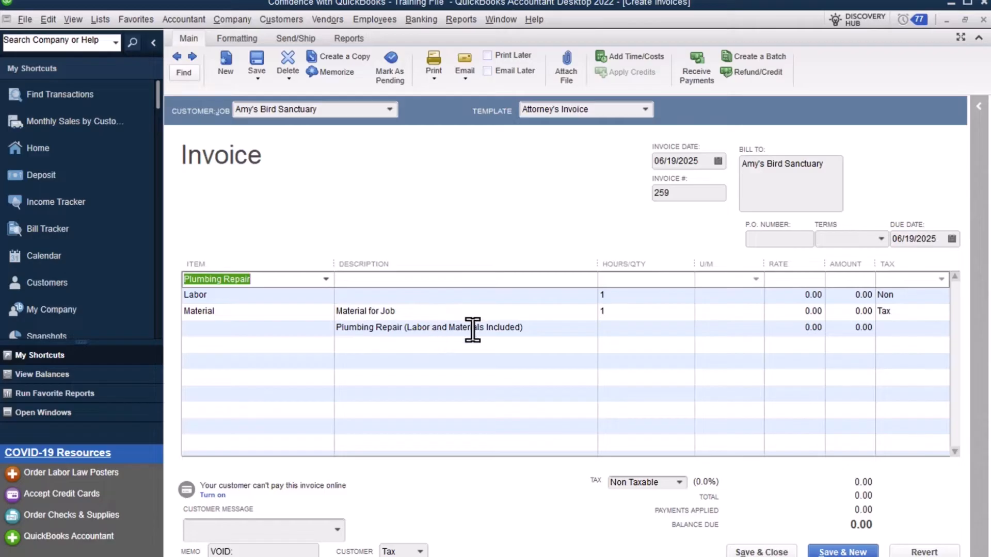
- Set the Labor line's quantity to 3 and its rate to 85
click(535, 298)
click(535, 275)
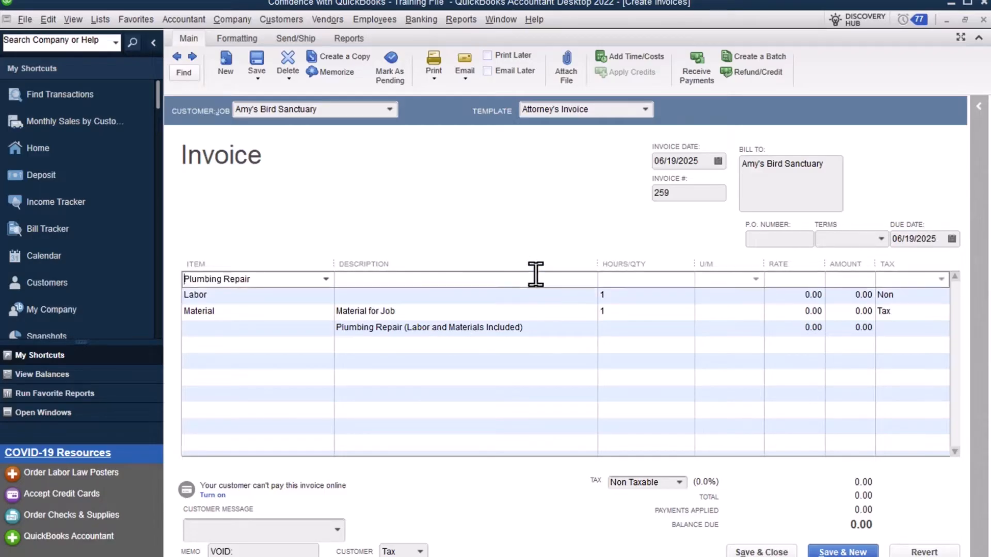
click(466, 299)
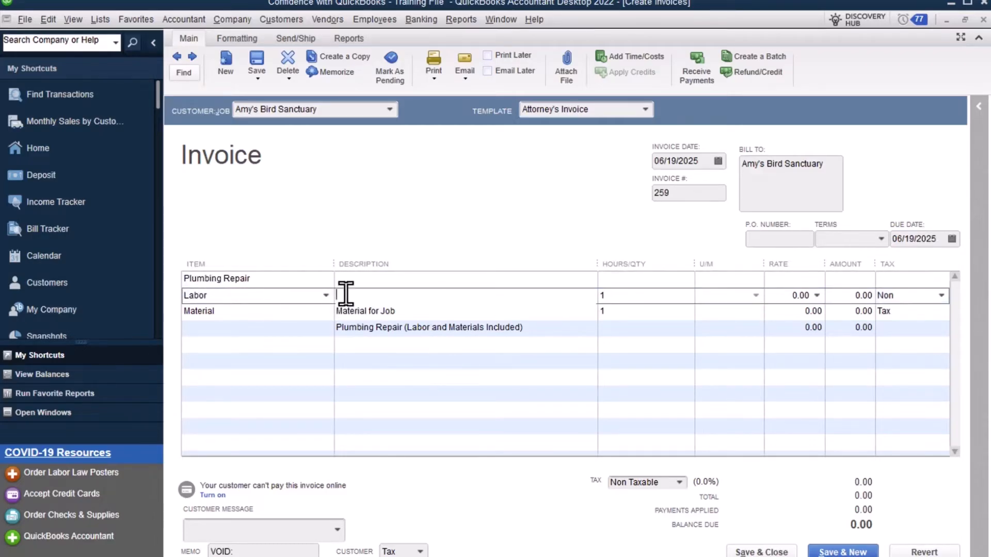
click(536, 324)
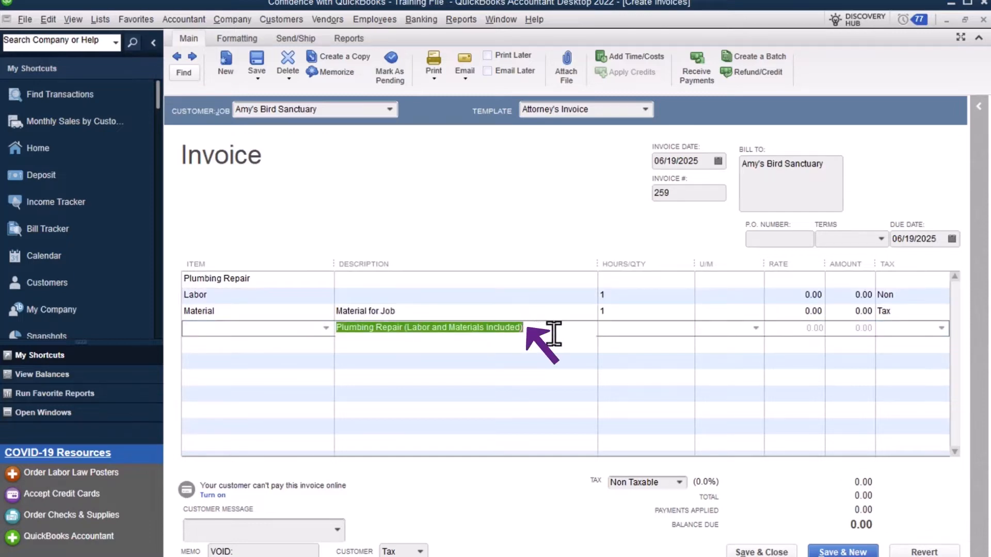
click(666, 299)
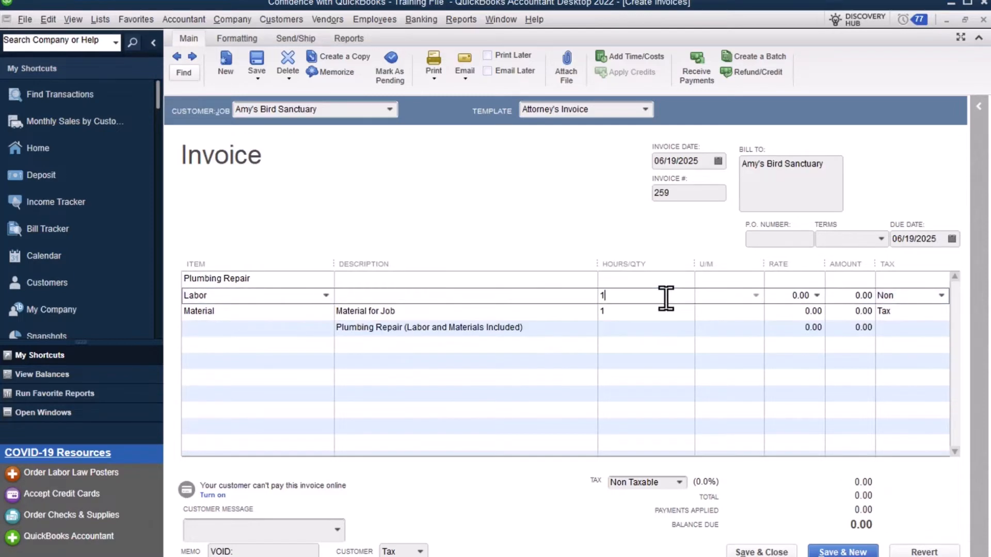
key(BackSpace)
text(3)
key(Tab)
text(85)
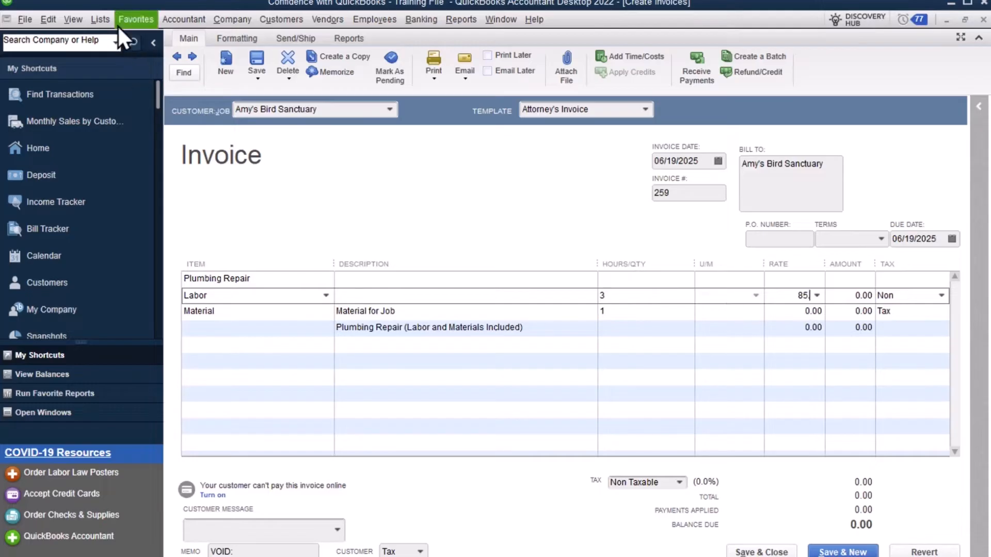
- Set the Material line's rate to 550 after briefly checking the Item List
click(104, 20)
click(116, 54)
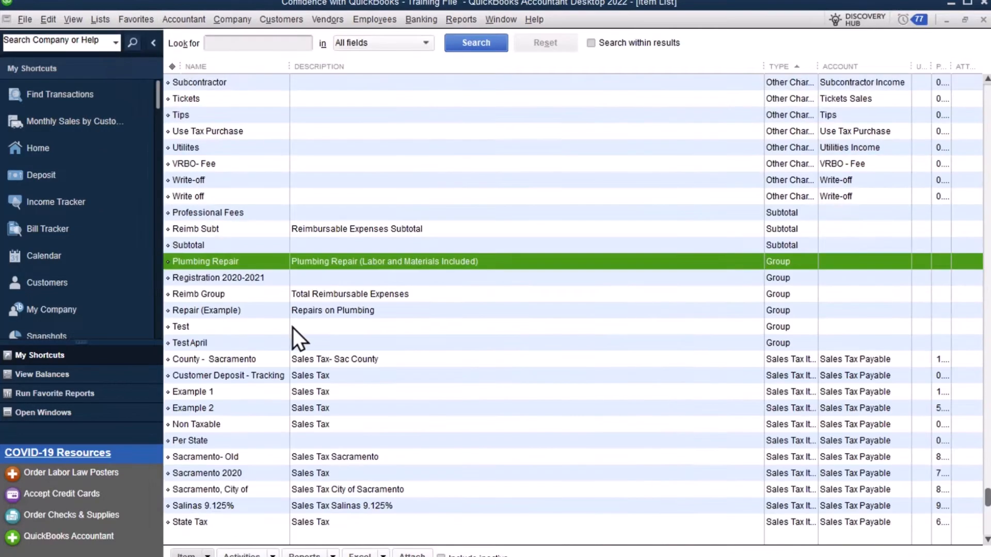
click(983, 20)
click(797, 316)
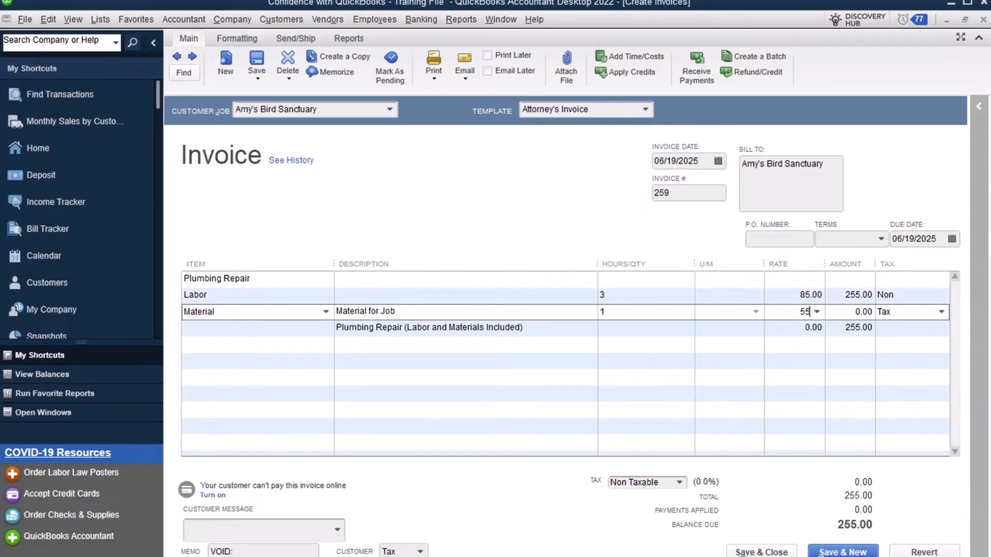
text(0)
key(Tab)
click(776, 330)
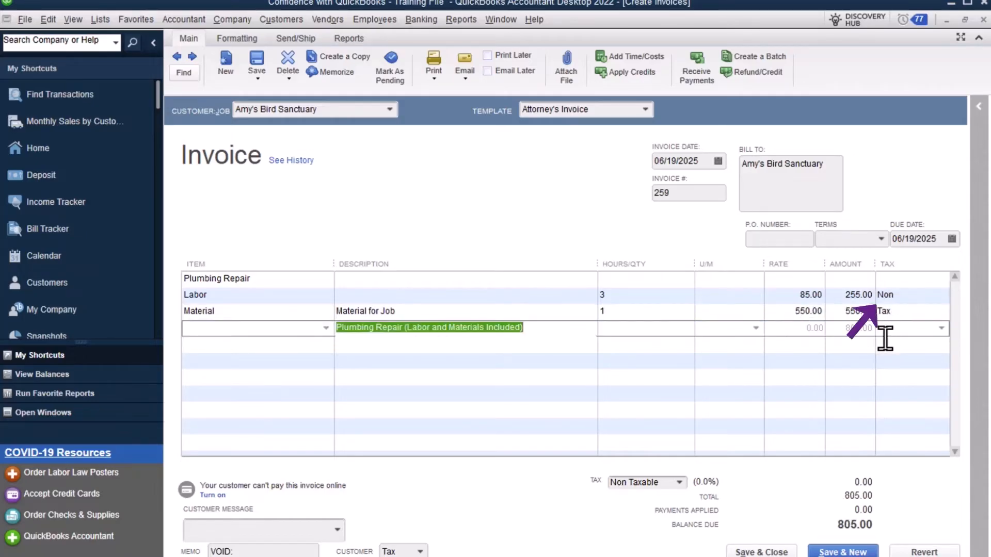
- Change the Material line's tax code to Non
click(860, 385)
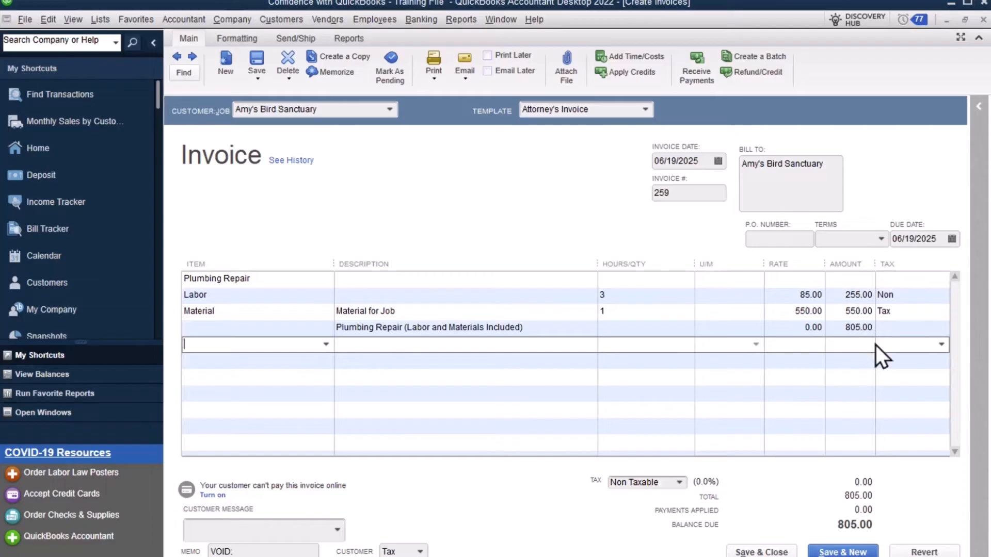
click(936, 310)
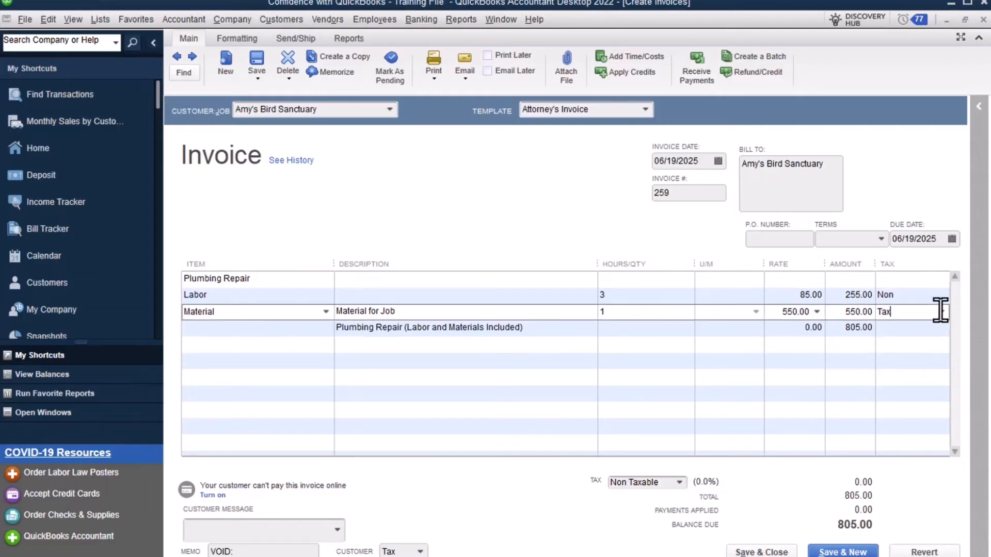
click(941, 311)
click(873, 396)
- Preview the invoice as it will print, then close the preview
click(434, 78)
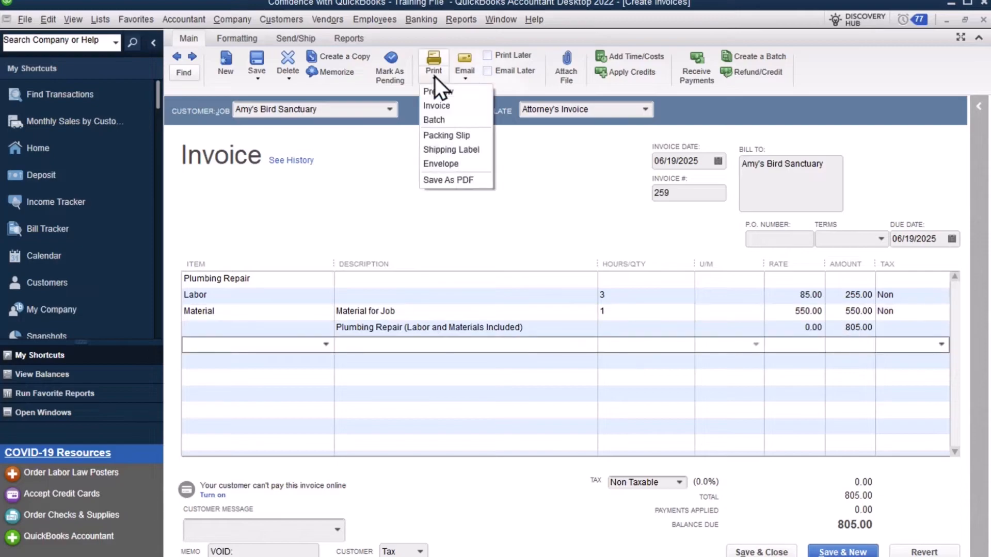
click(436, 97)
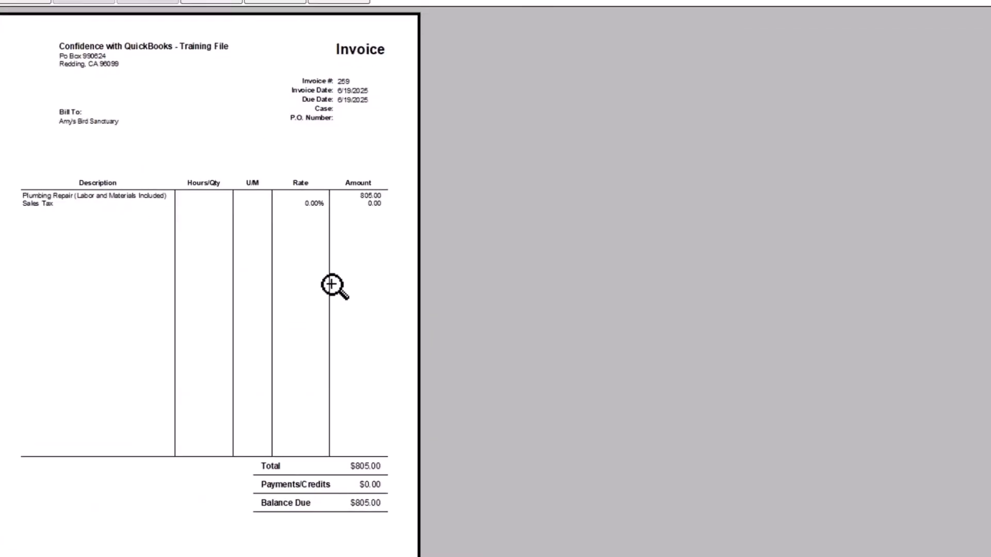
click(341, 4)
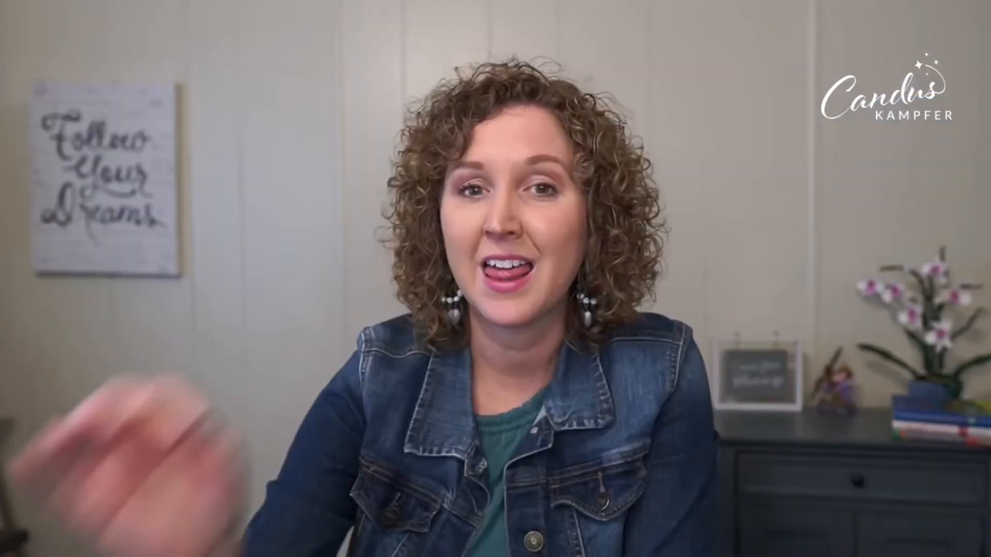